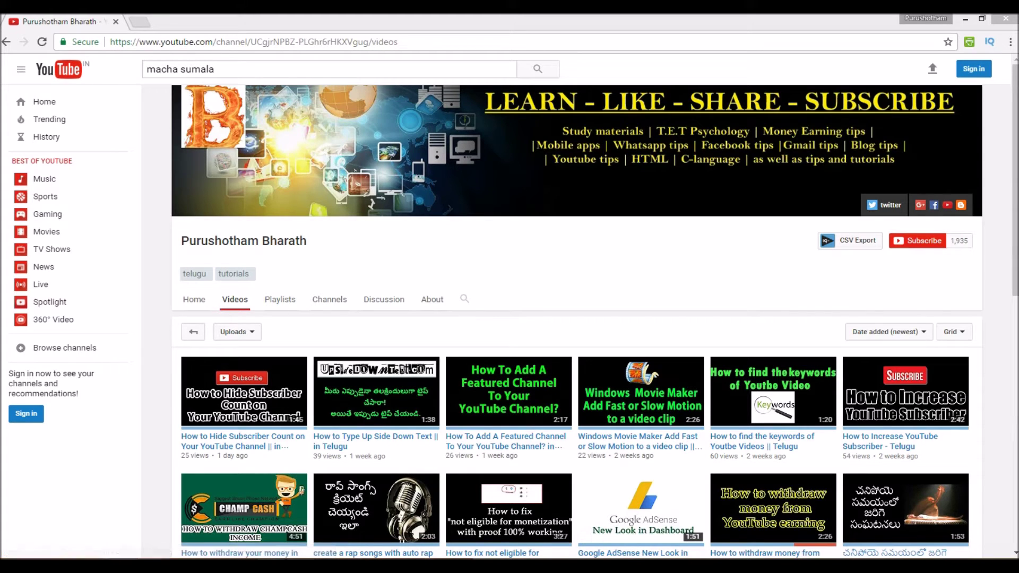
Switch from the YouTube browser page to the empty Photoshop workspace
{"action": "left_click", "coordinate": [262, 566]}
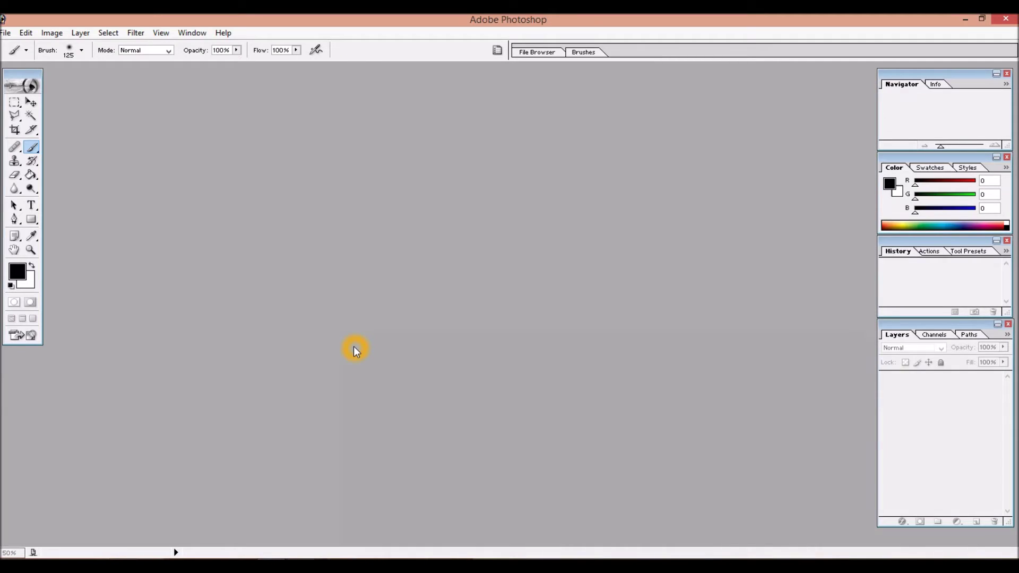
Open IMG-20170101-WA0023.jpg and move its document window to the workspace centre
{"action": "key", "text": "ctrl+o"}
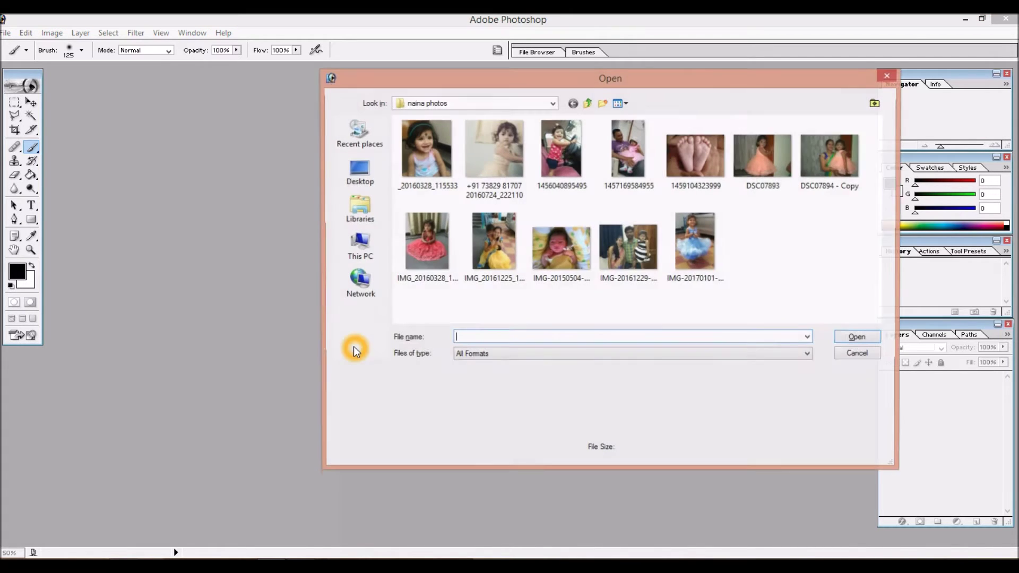
{"action": "left_click", "coordinate": [713, 267]}
{"action": "left_click", "coordinate": [857, 339]}
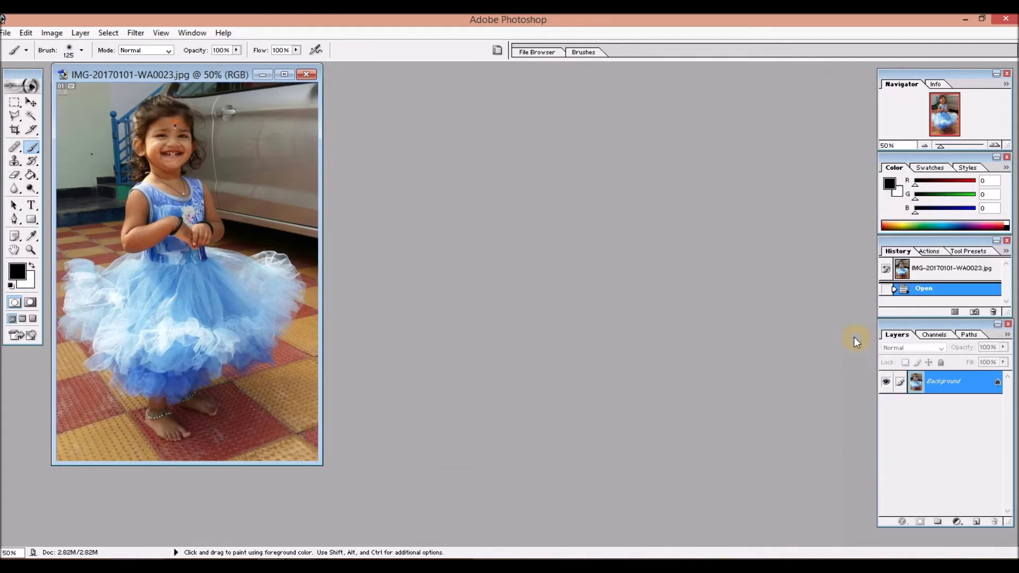
{"action": "left_click_drag", "start_coordinate": [174, 78], "coordinate": [428, 110]}
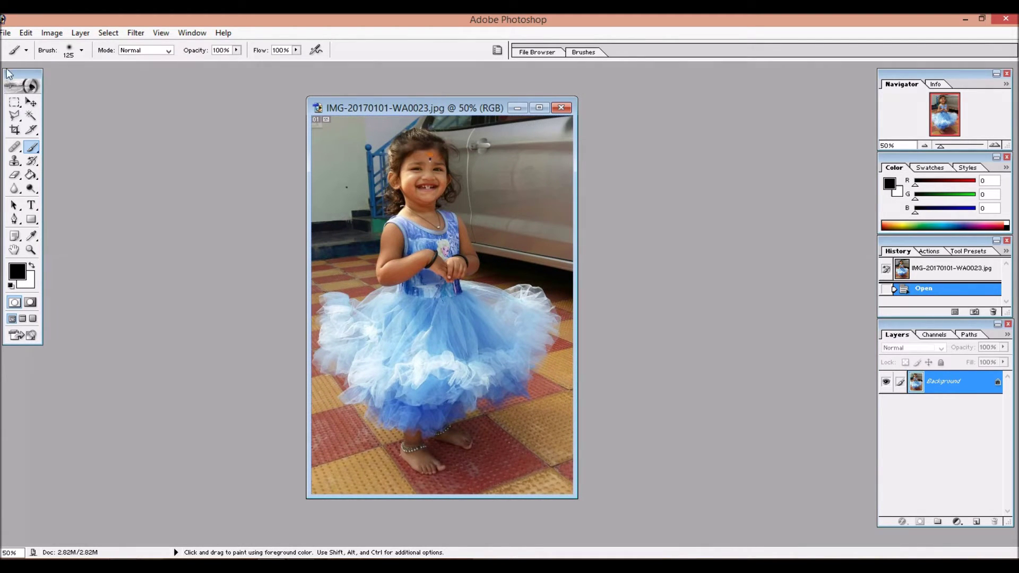
Enter Quick Mask mode and select the Brush tool with the 17 px round preset
{"action": "left_click", "coordinate": [33, 304]}
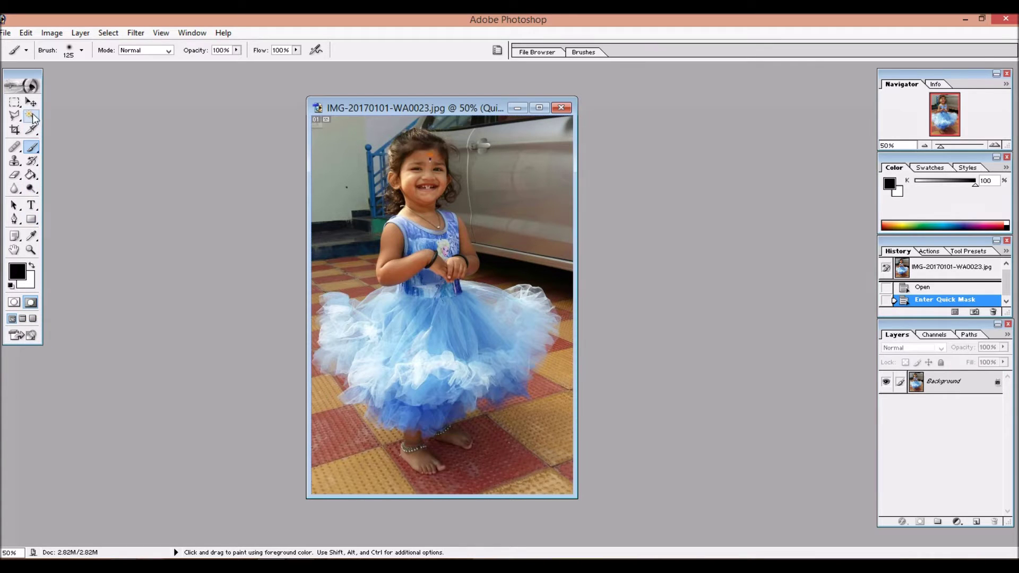
{"action": "left_click", "coordinate": [32, 149]}
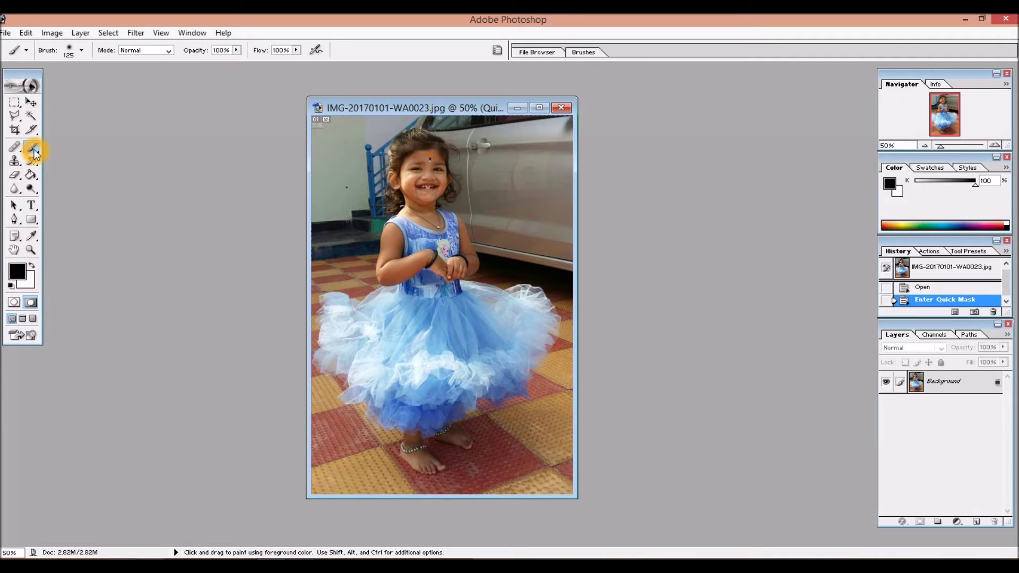
{"action": "left_click", "coordinate": [83, 53]}
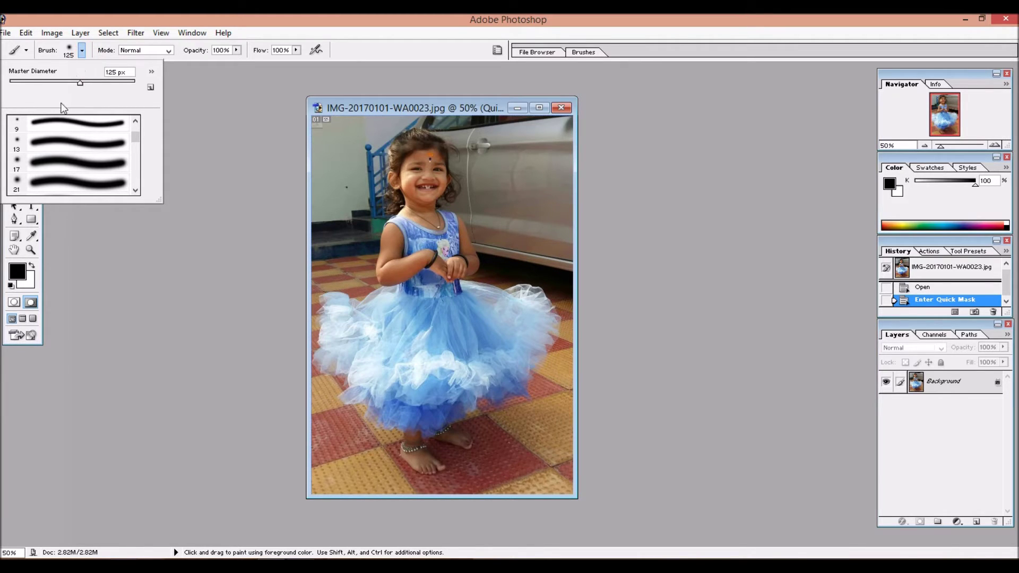
{"action": "left_click", "coordinate": [70, 166]}
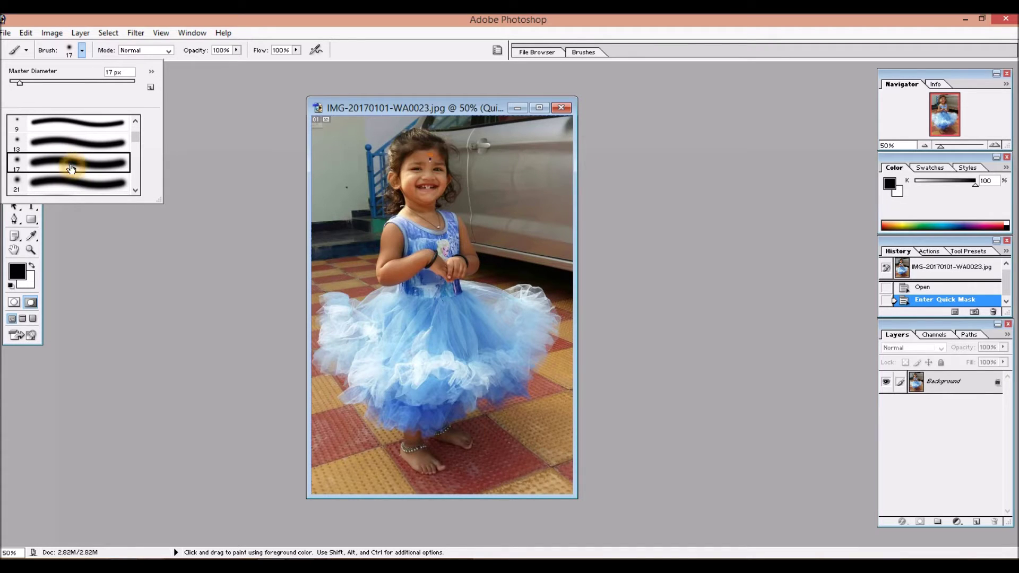
{"action": "left_click", "coordinate": [208, 164]}
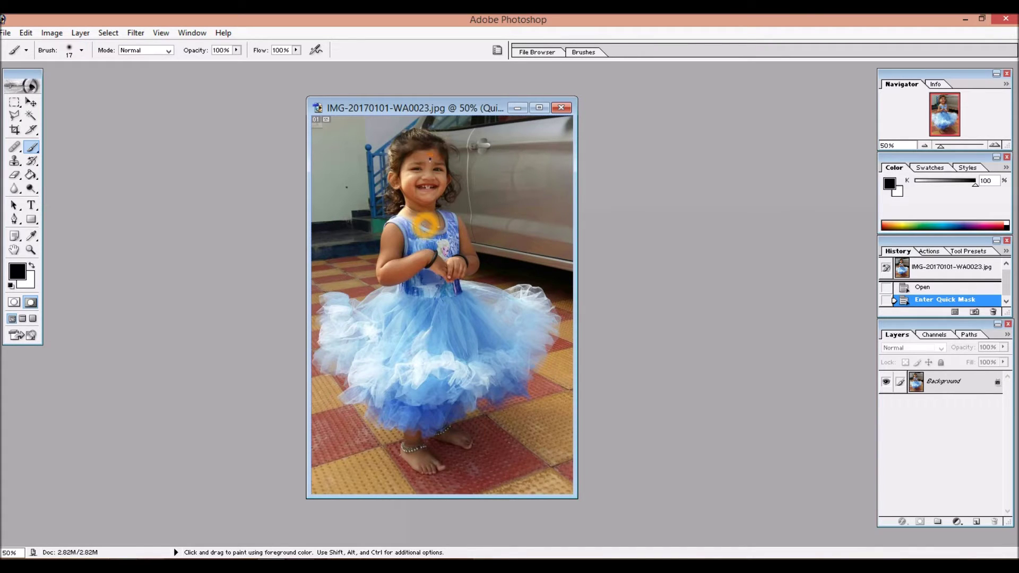
Enlarge the painting brush to 175 px
{"action": "left_click", "coordinate": [386, 282]}
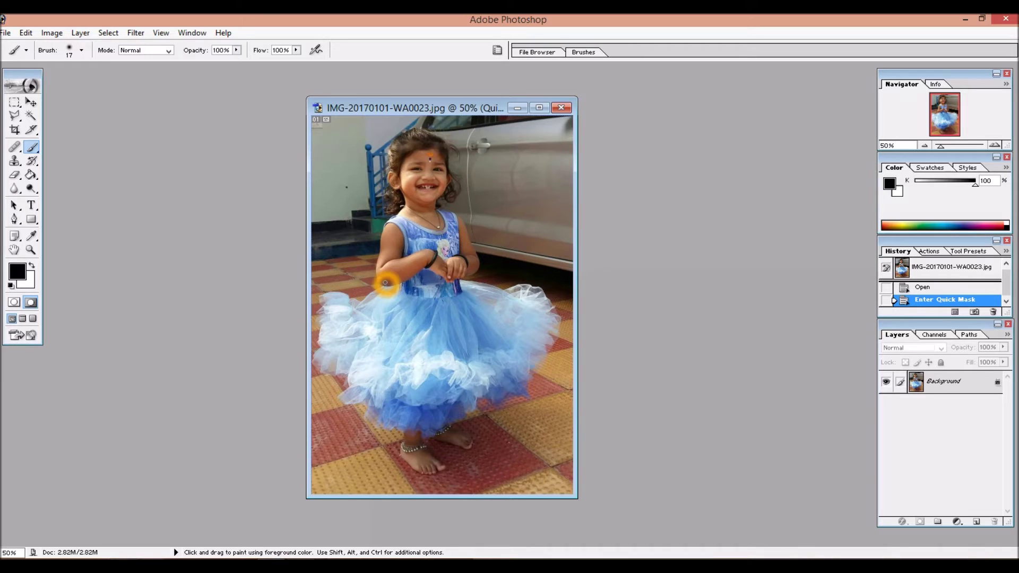
{"action": "left_click", "coordinate": [419, 185]}
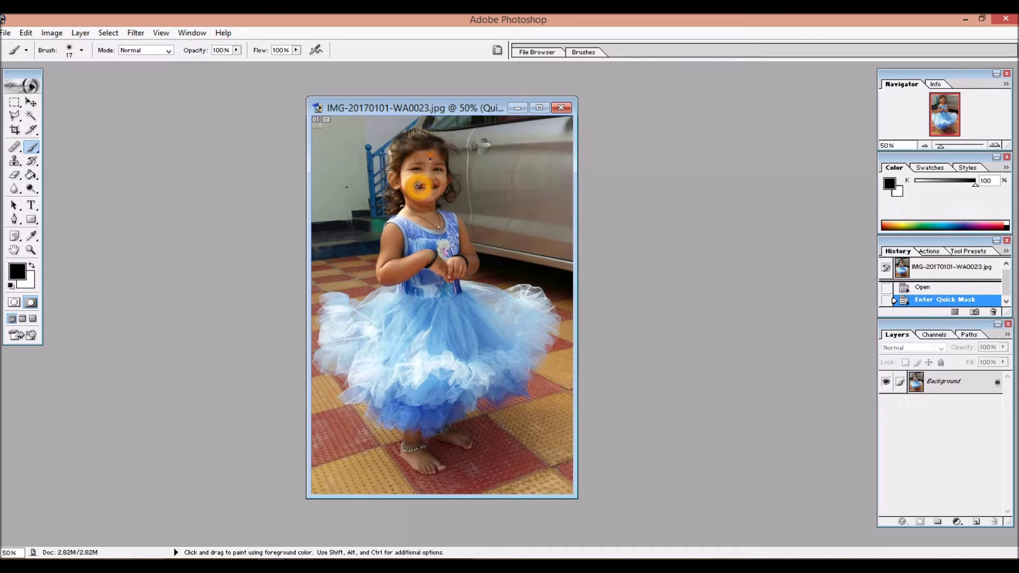
{"action": "left_click", "coordinate": [416, 182]}
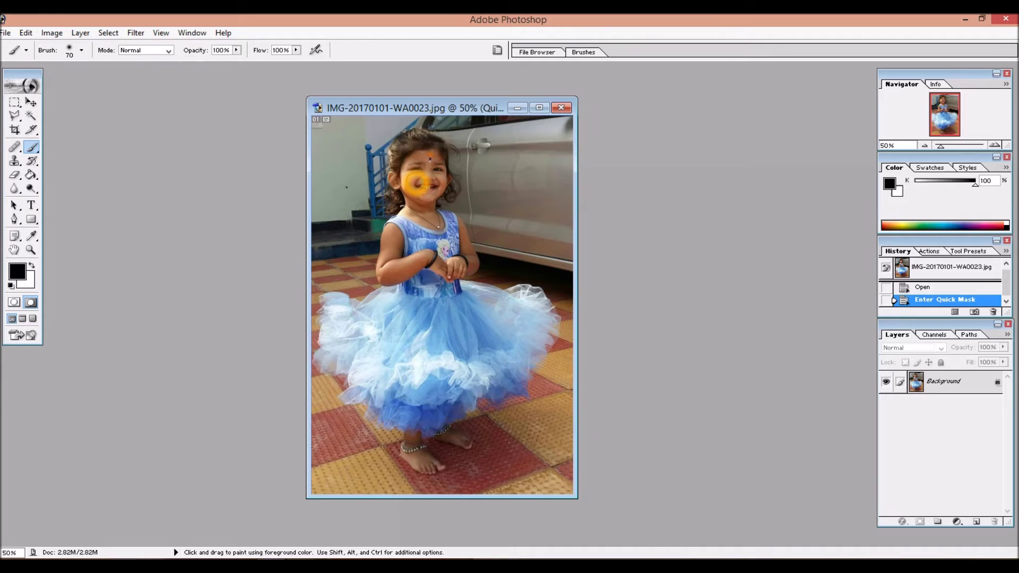
{"action": "key", "text": "bracketright"}
{"action": "key", "text": "bracketright"}
{"action": "key", "text": "bracketright"}
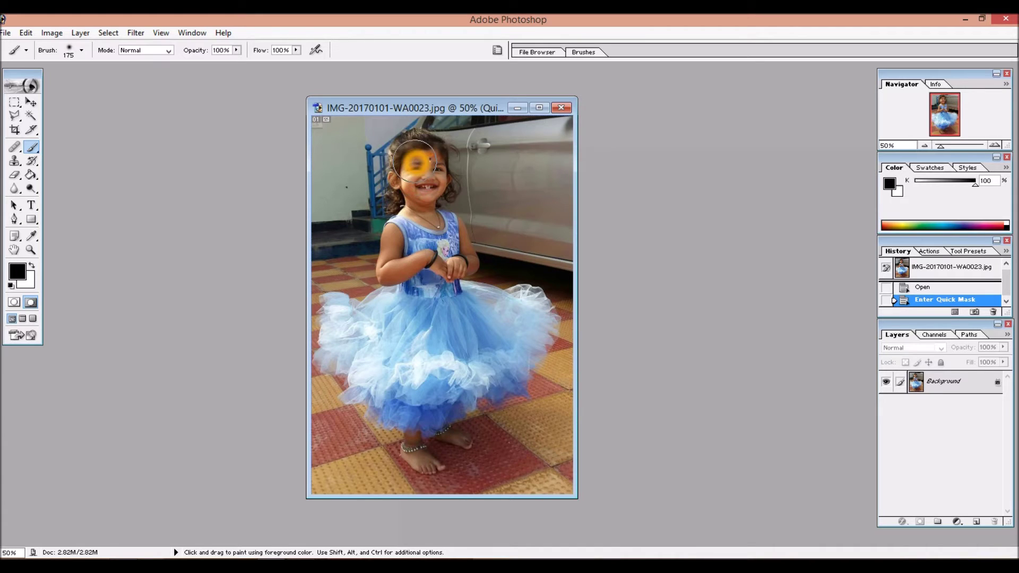
Paint quick-mask red over the girl's hair, head, waist and full skirt, then return to Standard Mode
{"action": "mouse_move", "coordinate": [414, 161]}
{"action": "left_mouse_down"}
{"action": "mouse_move", "coordinate": [402, 234]}
{"action": "mouse_move", "coordinate": [366, 310]}
{"action": "mouse_move", "coordinate": [383, 403]}
{"action": "mouse_move", "coordinate": [454, 444]}
{"action": "left_mouse_up"}
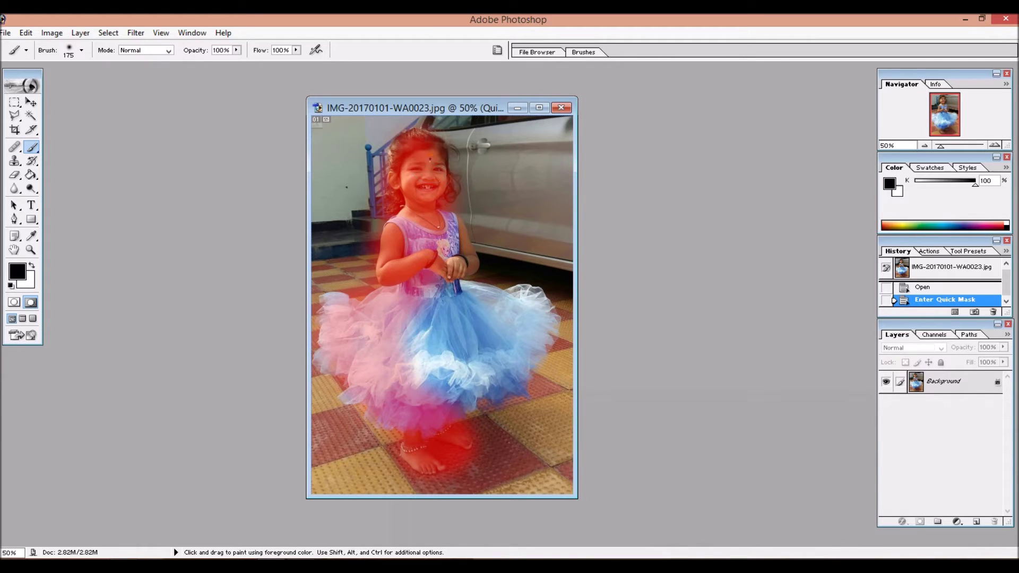
{"action": "left_click_drag", "start_coordinate": [440, 281], "coordinate": [420, 323]}
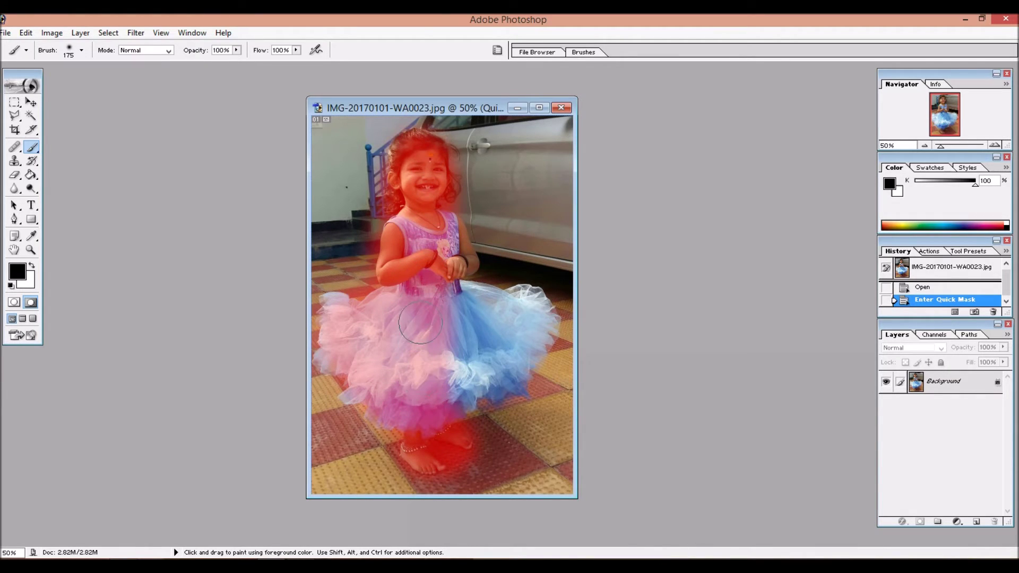
{"action": "mouse_move", "coordinate": [459, 252]}
{"action": "left_mouse_down"}
{"action": "mouse_move", "coordinate": [521, 312]}
{"action": "mouse_move", "coordinate": [469, 383]}
{"action": "mouse_move", "coordinate": [499, 329]}
{"action": "left_mouse_up"}
{"action": "mouse_move", "coordinate": [366, 318]}
{"action": "left_mouse_down"}
{"action": "mouse_move", "coordinate": [332, 304]}
{"action": "mouse_move", "coordinate": [419, 447]}
{"action": "left_mouse_up"}
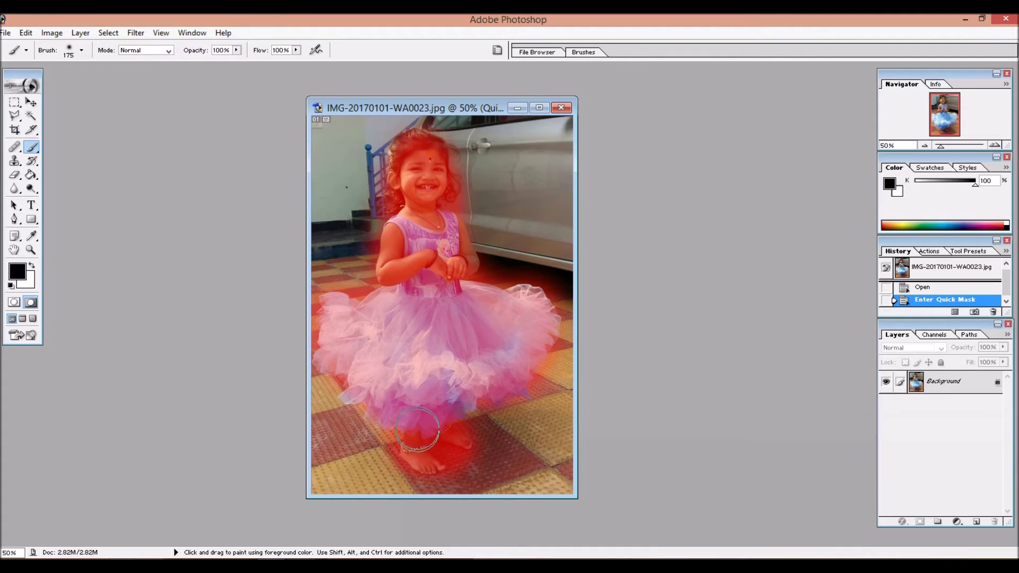
{"action": "left_click_drag", "start_coordinate": [415, 139], "coordinate": [430, 141]}
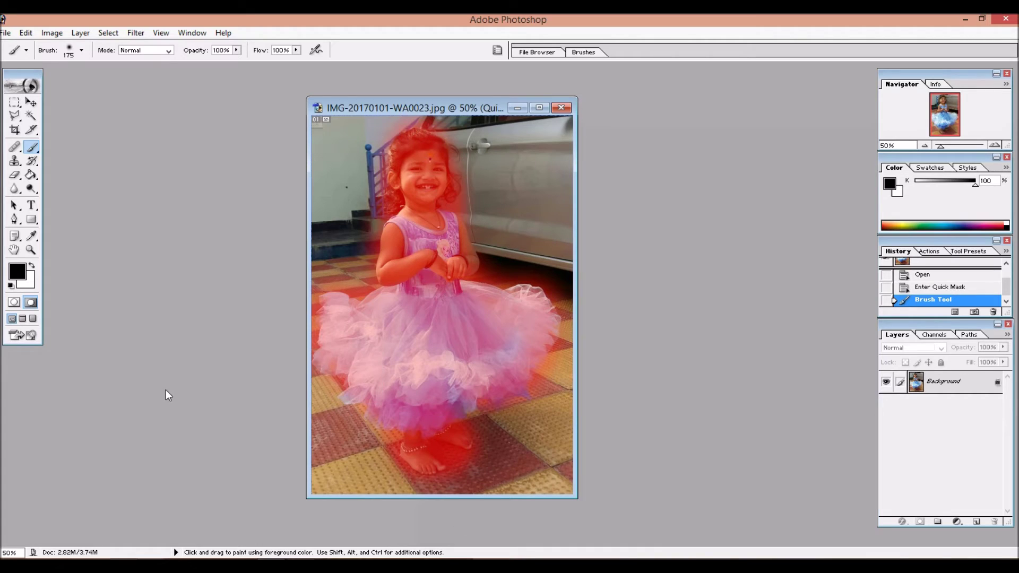
{"action": "left_click", "coordinate": [29, 304]}
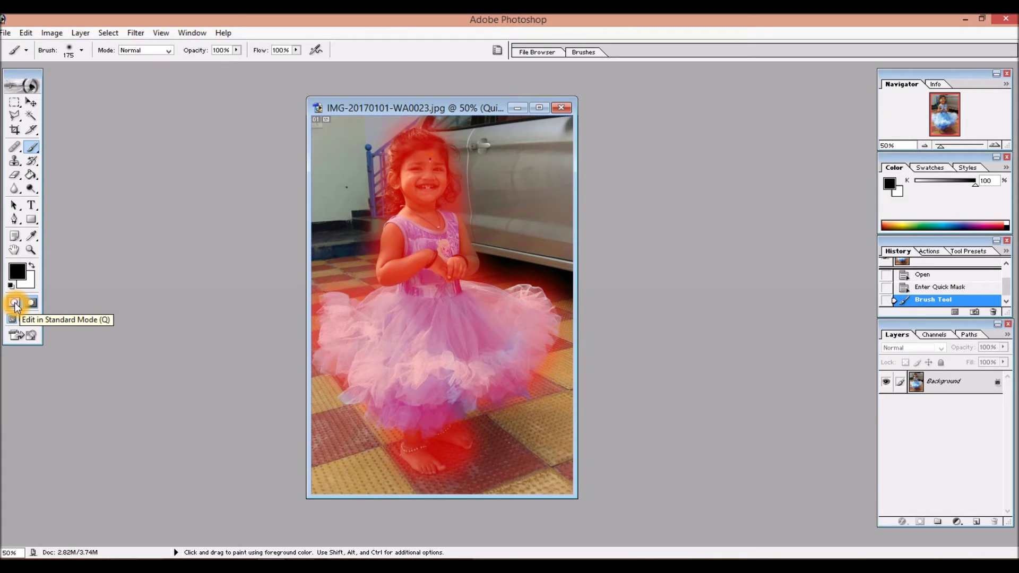
{"action": "left_click", "coordinate": [14, 303]}
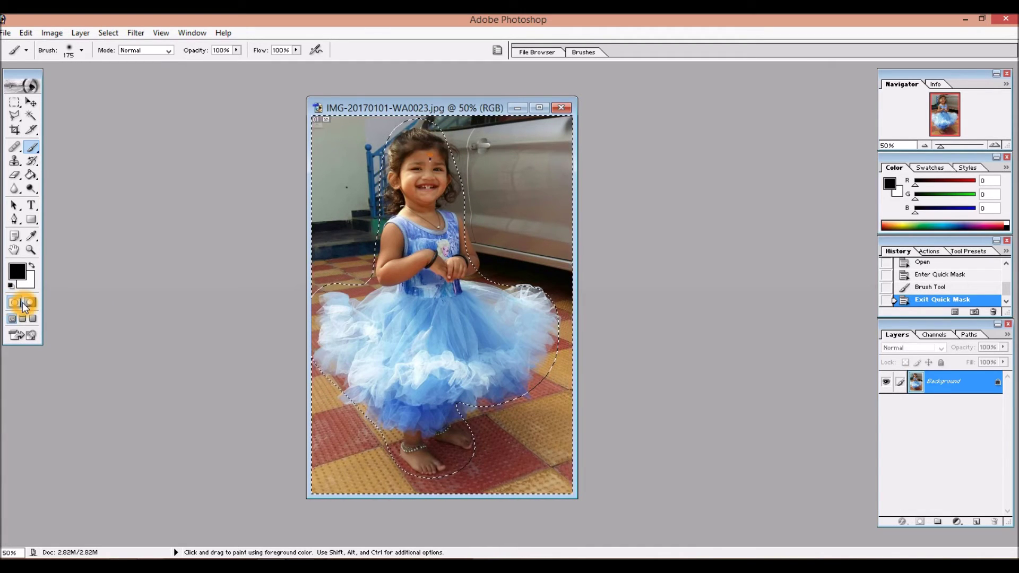
With the girl's selection active, open the Filter > Blur menu and choose Radial Blur
{"action": "left_click", "coordinate": [419, 169]}
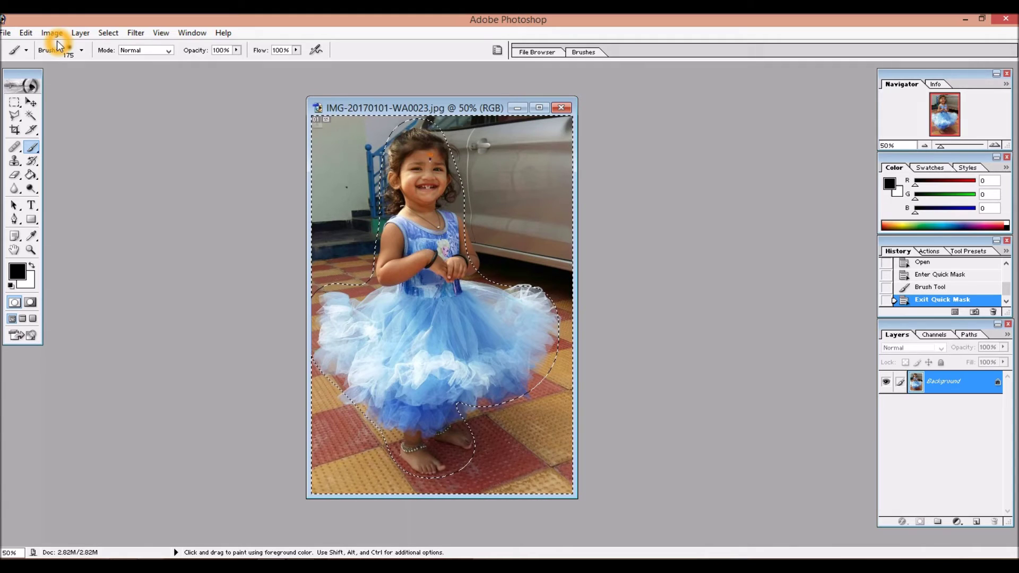
{"action": "left_click", "coordinate": [135, 33]}
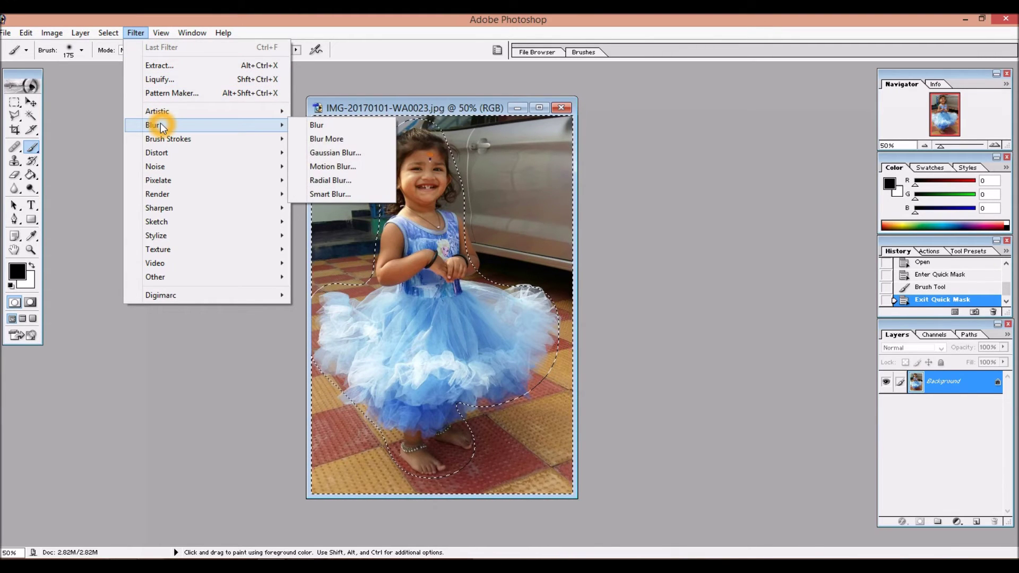
{"action": "mouse_move", "coordinate": [152, 125]}
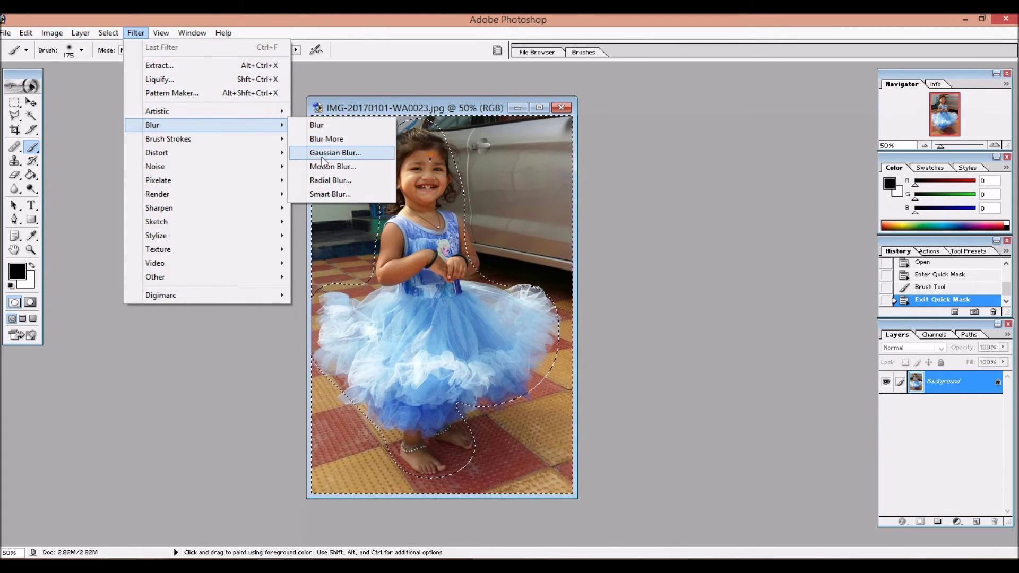
{"action": "left_click", "coordinate": [358, 180]}
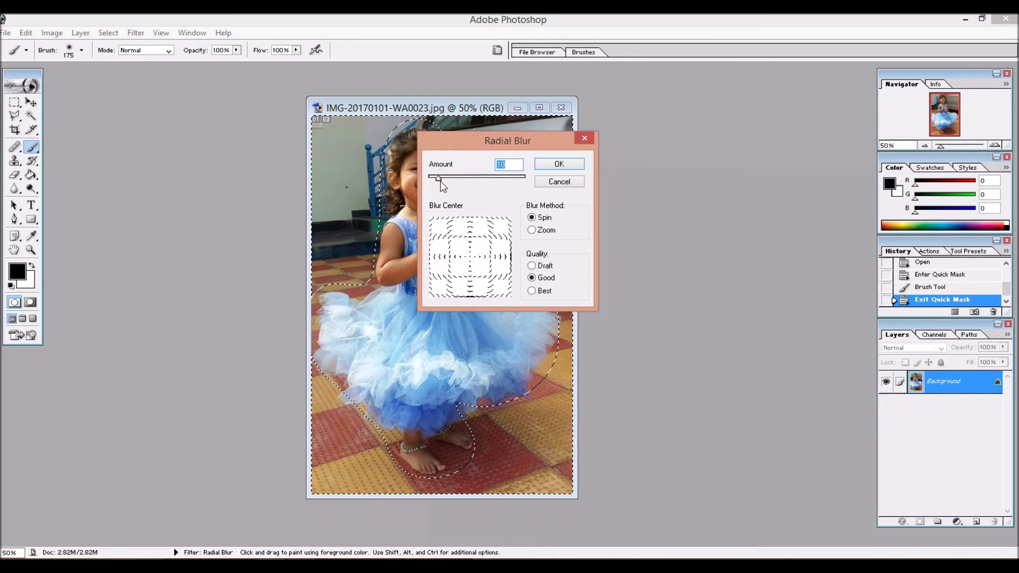
Apply Radial Blur at Amount 65, Zoom method, Best quality to the background
{"action": "left_click_drag", "start_coordinate": [439, 181], "coordinate": [488, 179]}
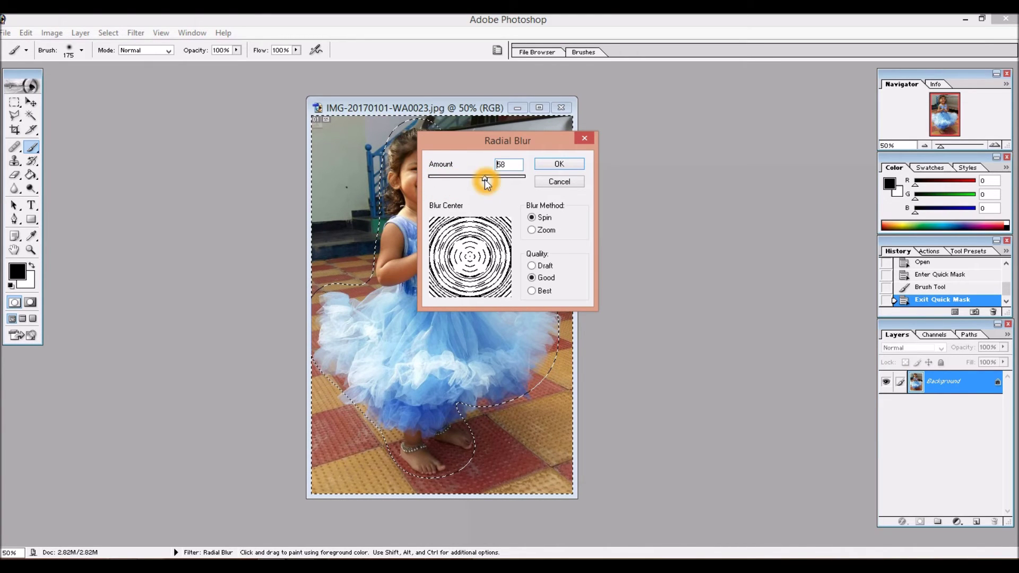
{"action": "key", "text": "Return"}
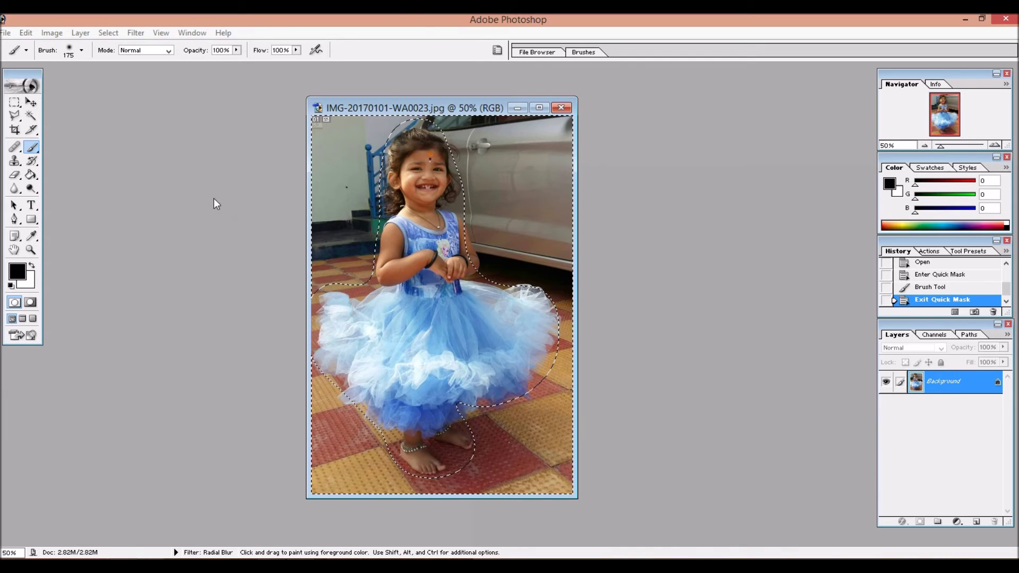
{"action": "key", "text": "ctrl+alt+f"}
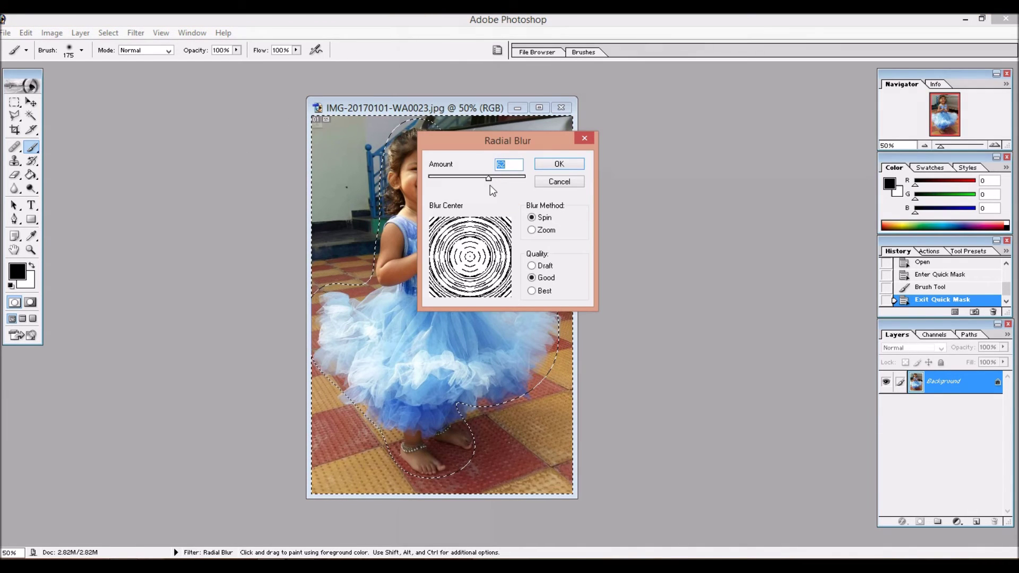
{"action": "left_click_drag", "start_coordinate": [488, 180], "coordinate": [492, 181]}
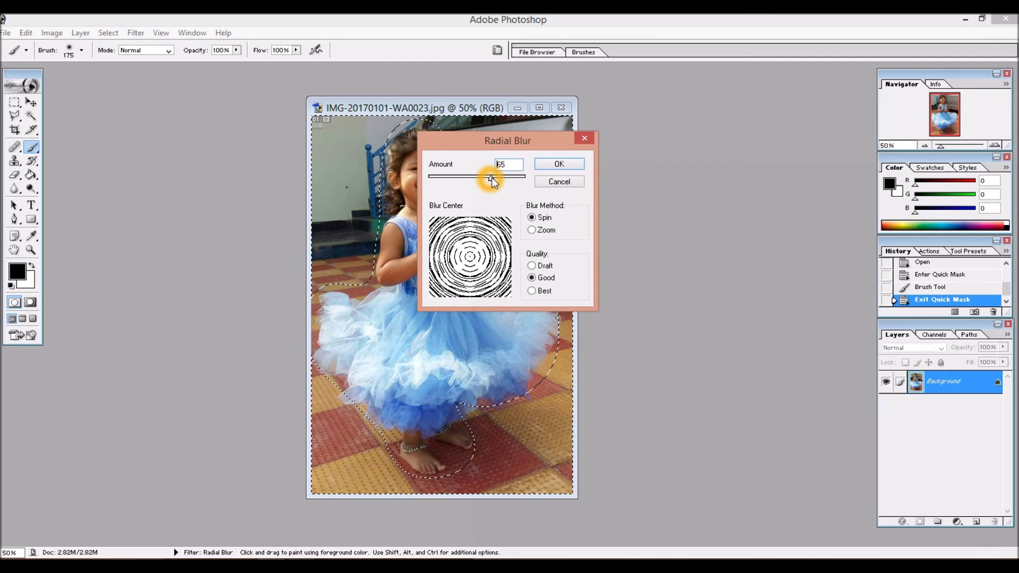
{"action": "left_click", "coordinate": [531, 230]}
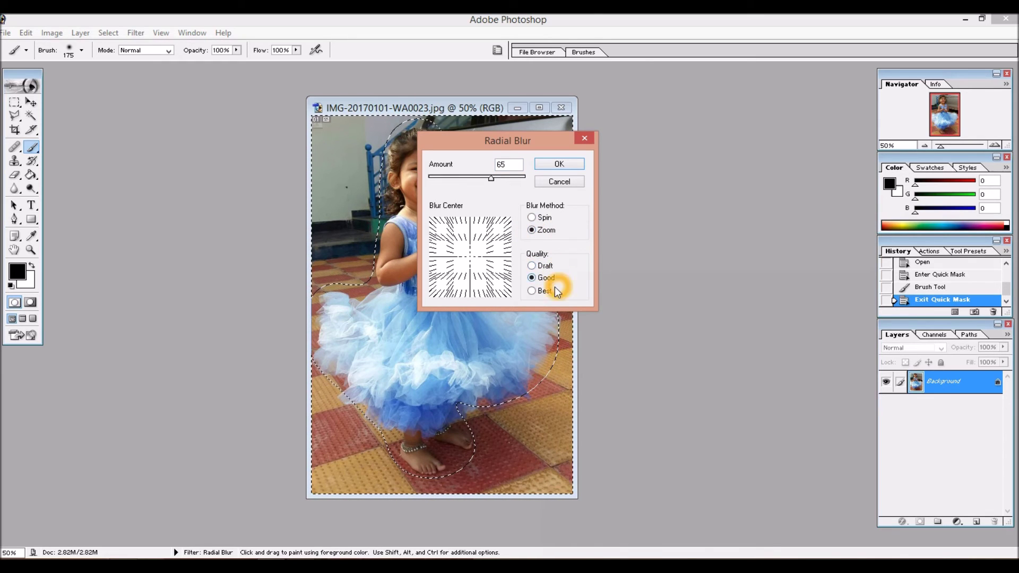
{"action": "left_click", "coordinate": [532, 291]}
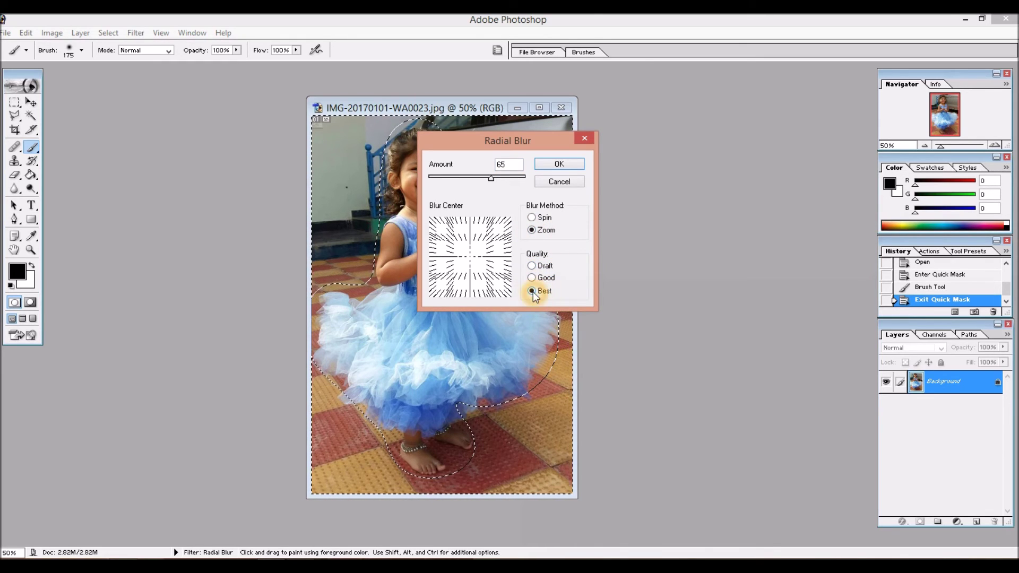
{"action": "left_click", "coordinate": [559, 165]}
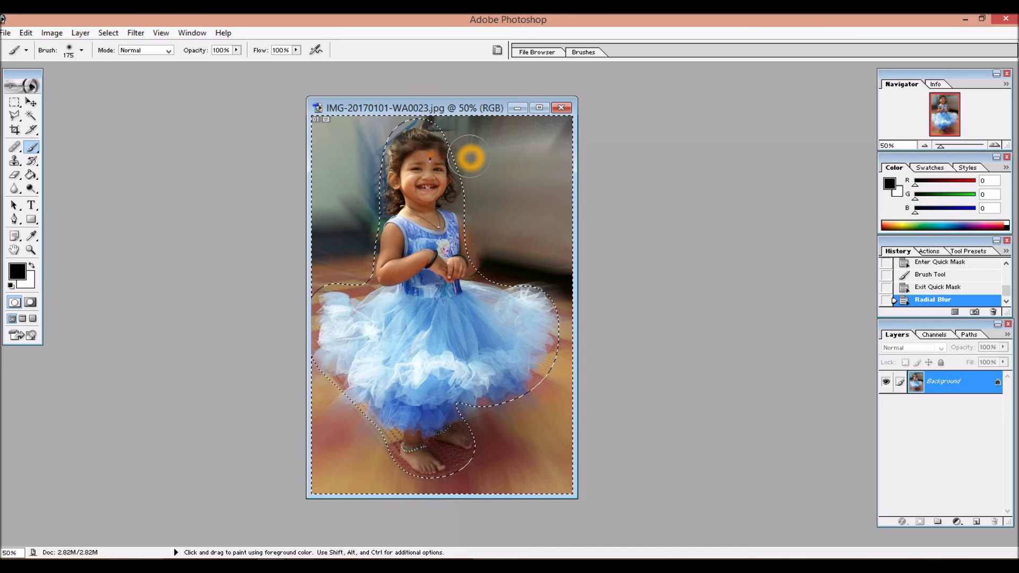
Deselect with Ctrl+D to remove the marching-ants outline around the girl
{"action": "key", "text": "ctrl+d"}
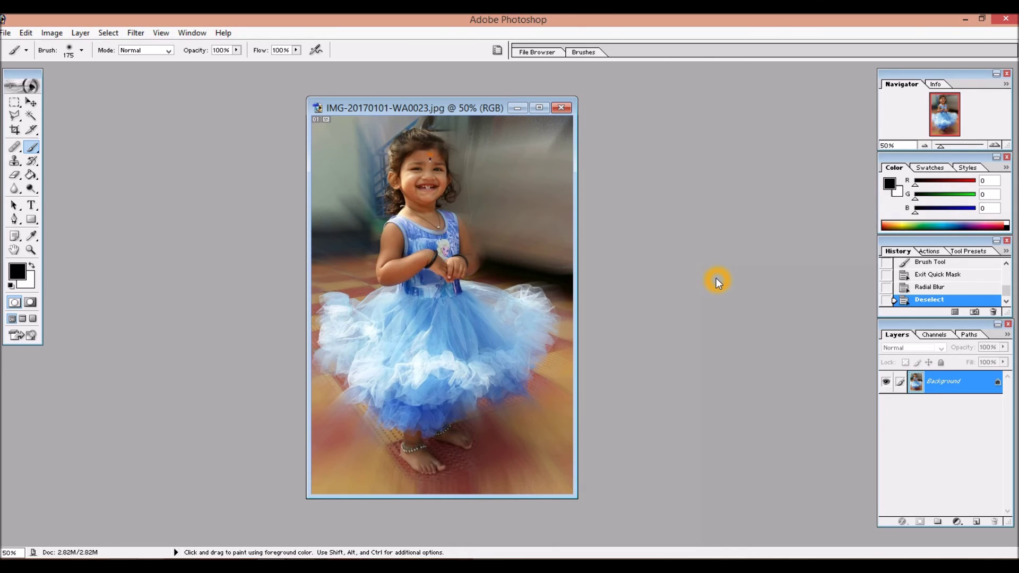